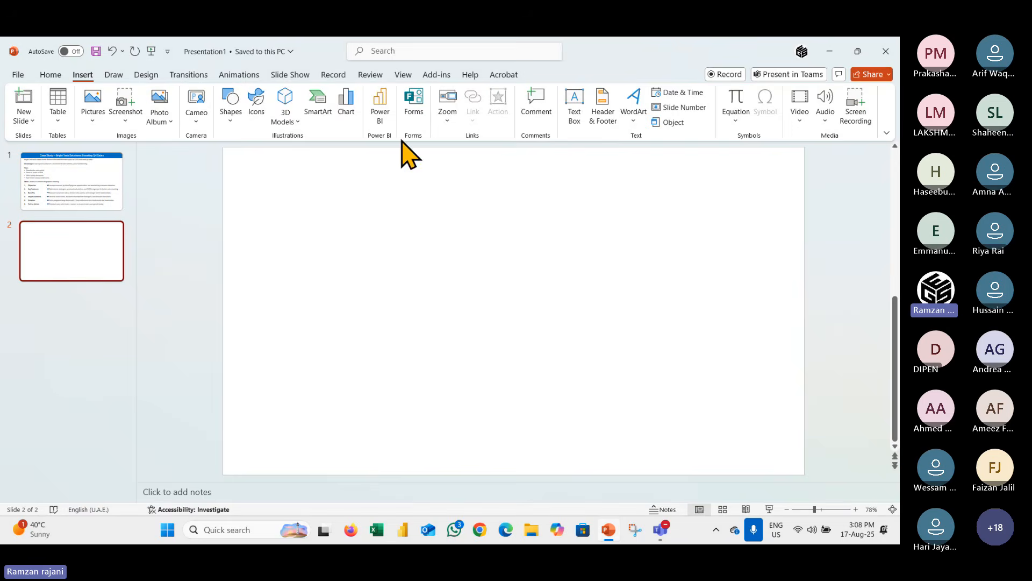
{"action": "left_click", "coordinate": [110, 204]}
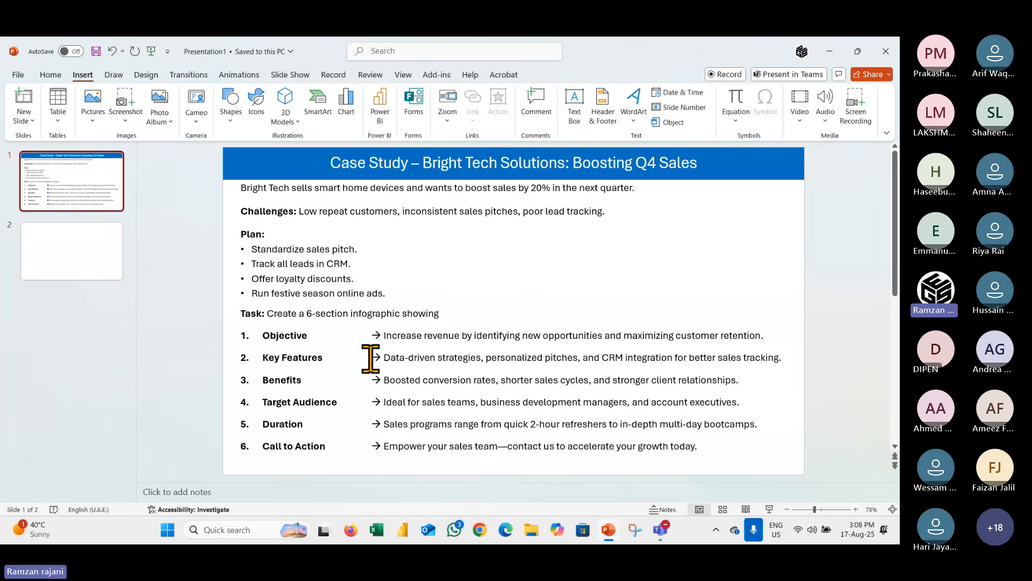
{"action": "left_click", "coordinate": [81, 249]}
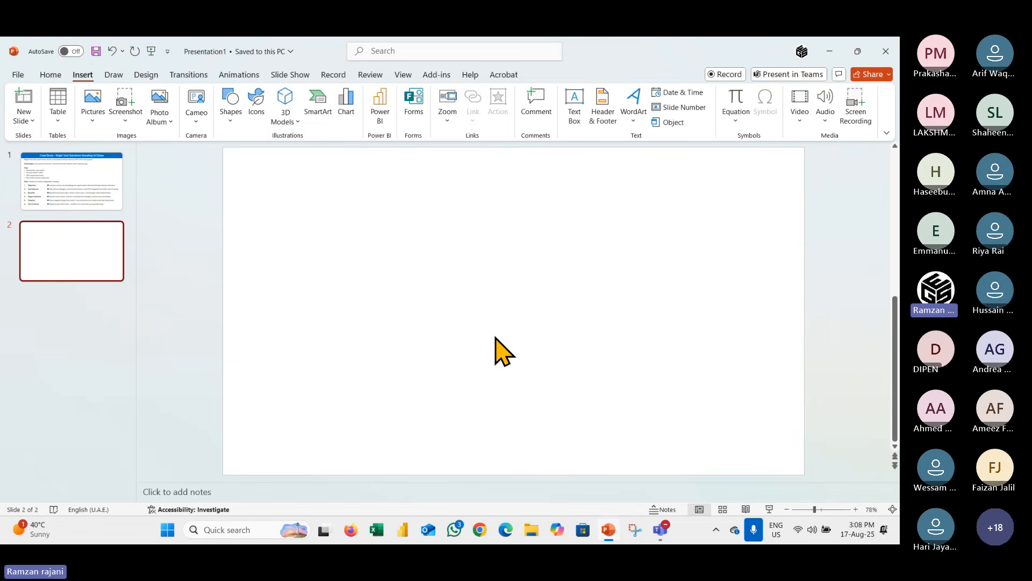
{"action": "left_click", "coordinate": [559, 48]}
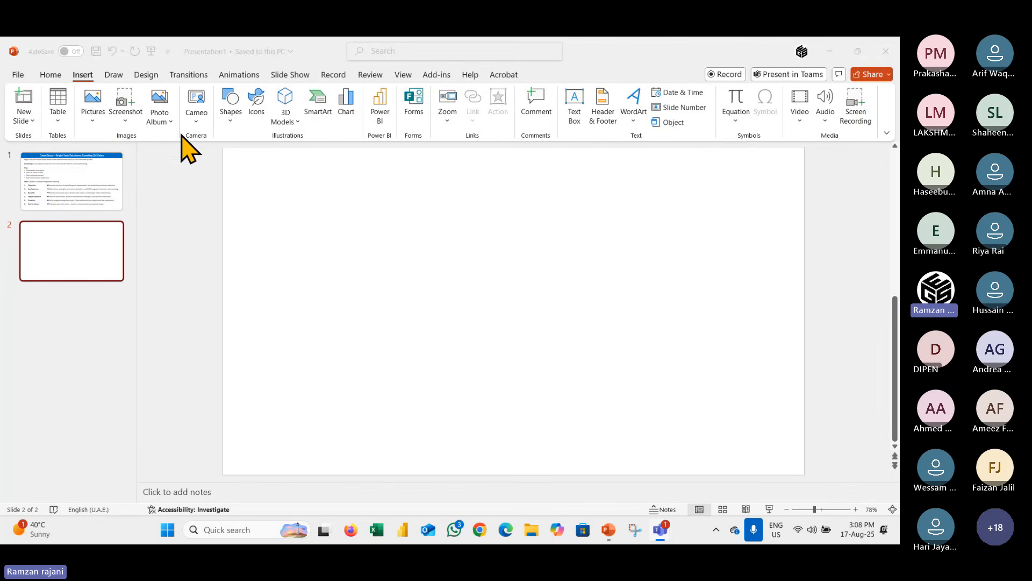
Copy the blue title banner from the case study slide onto the blank second slide.
{"action": "left_click", "coordinate": [75, 188]}
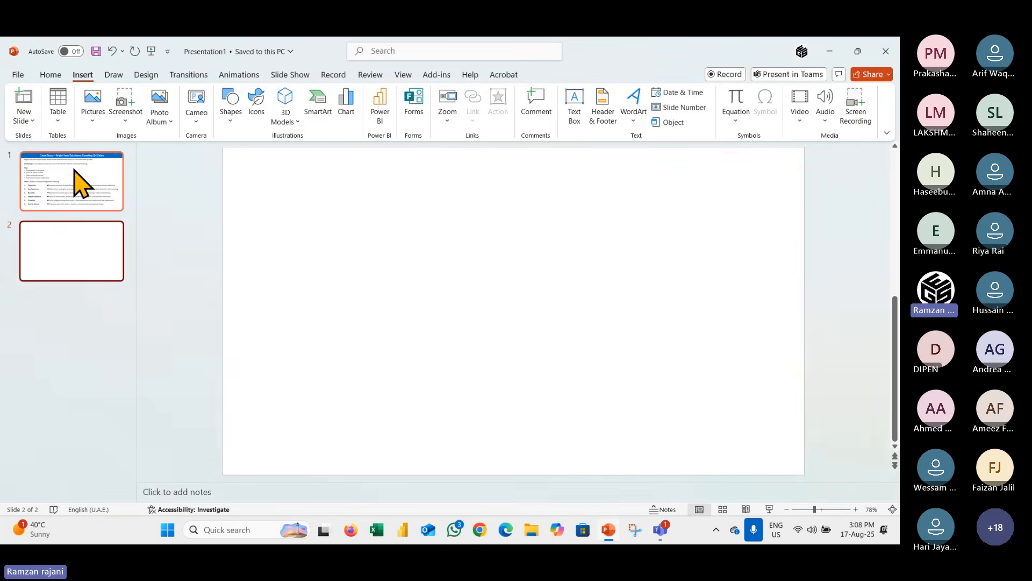
{"action": "left_click", "coordinate": [75, 171]}
{"action": "left_click", "coordinate": [246, 157]}
{"action": "left_click", "coordinate": [92, 262]}
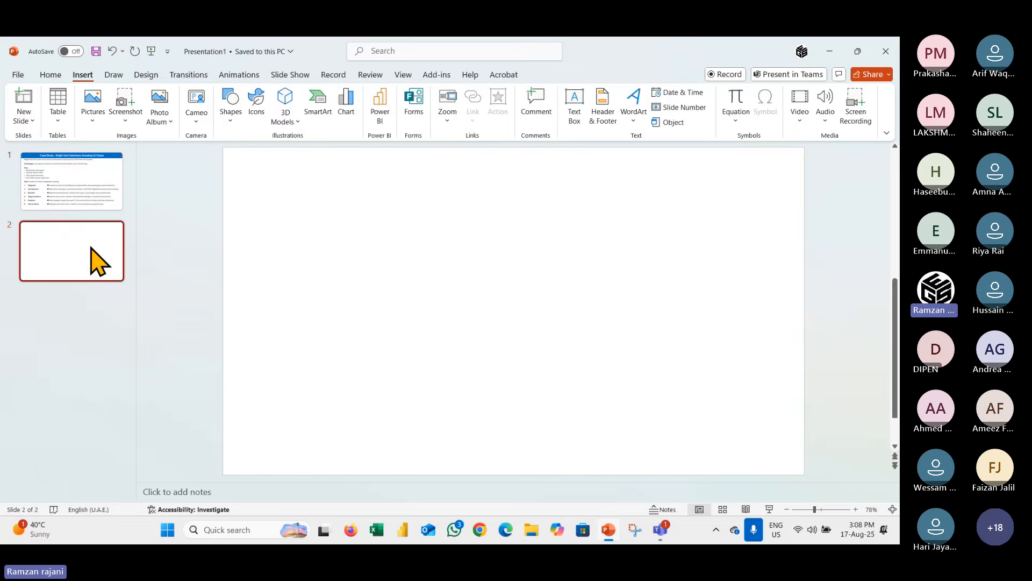
{"action": "key", "text": "ctrl+v"}
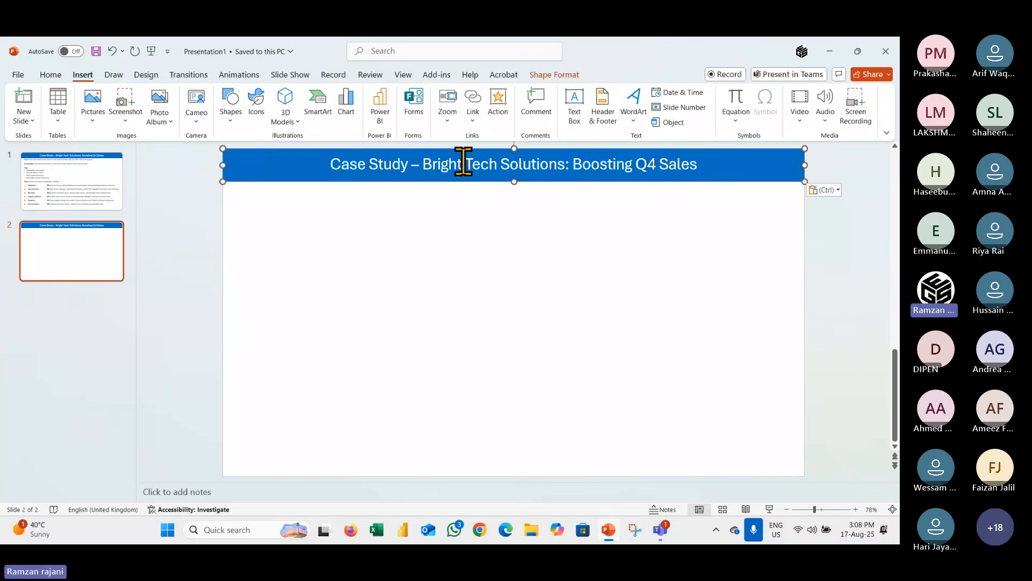
Replace the second slide's banner text with "Infographic from Pie Chart".
{"action": "left_click", "coordinate": [463, 163]}
{"action": "key", "text": "ctrl+a"}
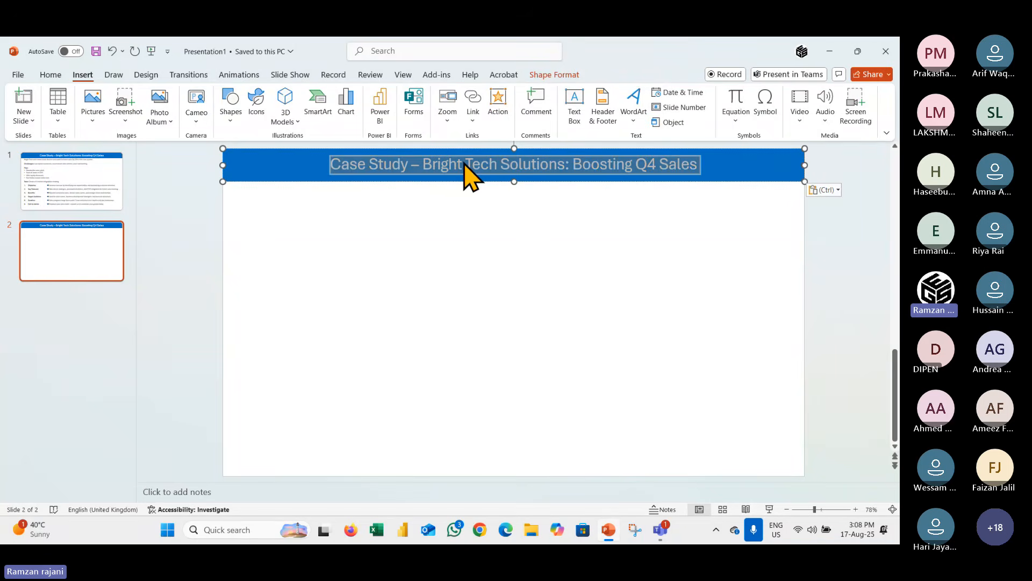
{"action": "type", "text": "In"}
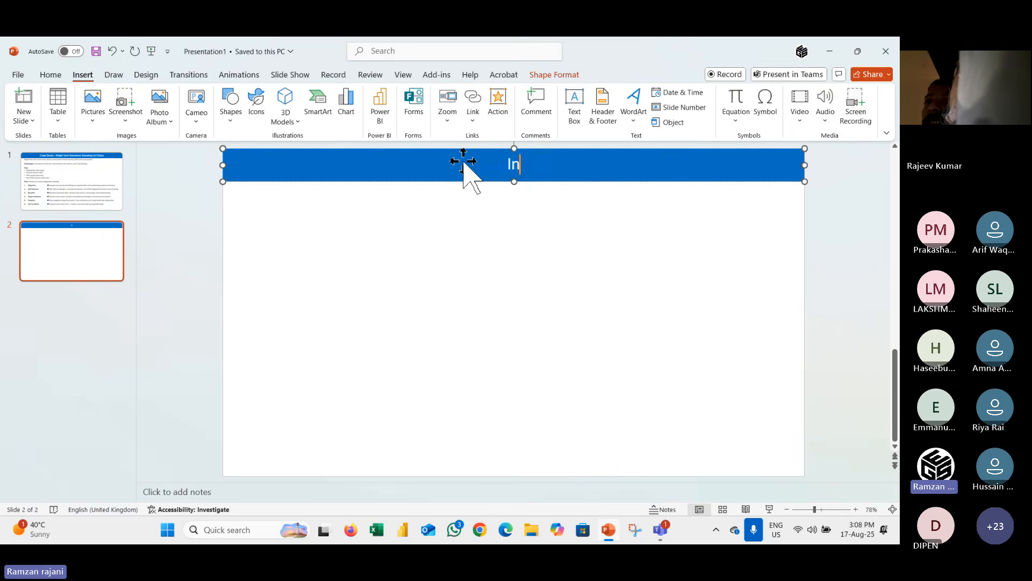
{"action": "type", "text": "fogra"}
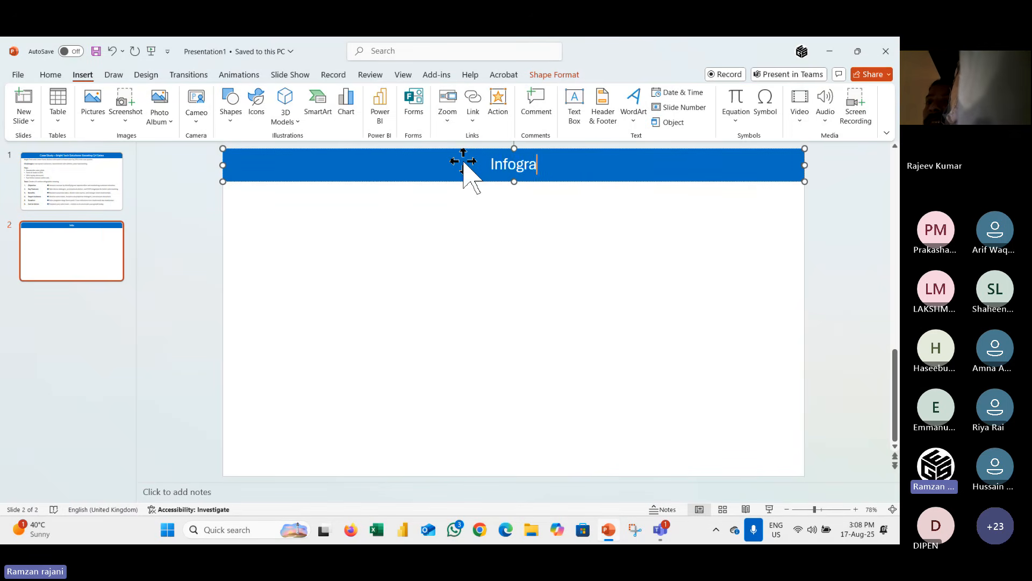
{"action": "type", "text": "phic from Pie Chart"}
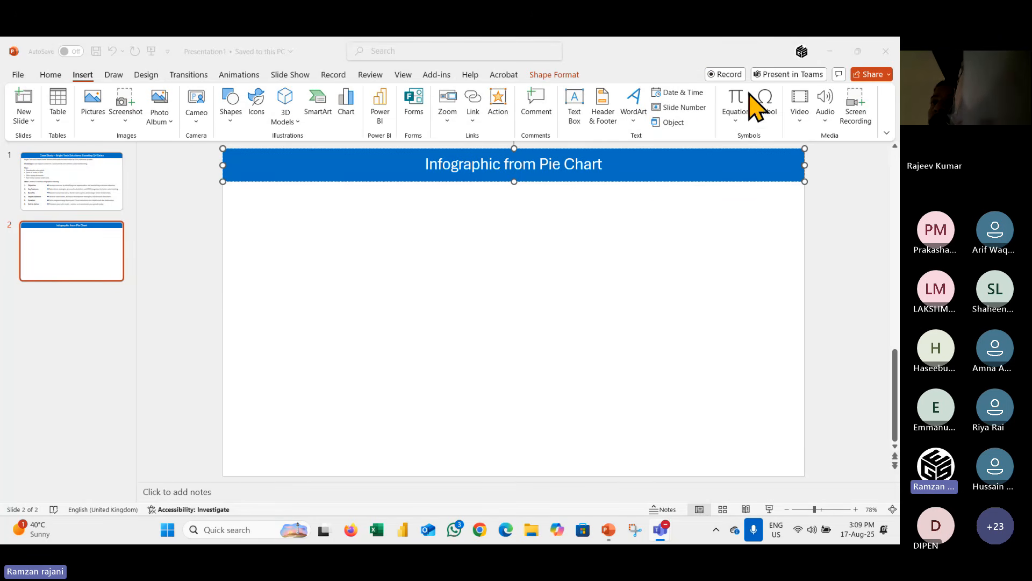
{"action": "left_click", "coordinate": [538, 236]}
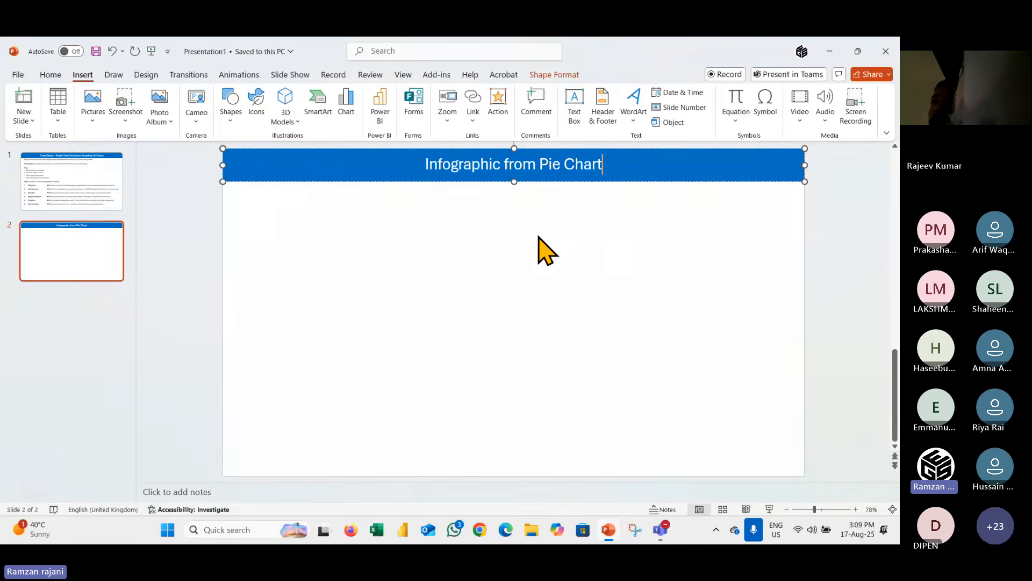
{"action": "left_click", "coordinate": [439, 237]}
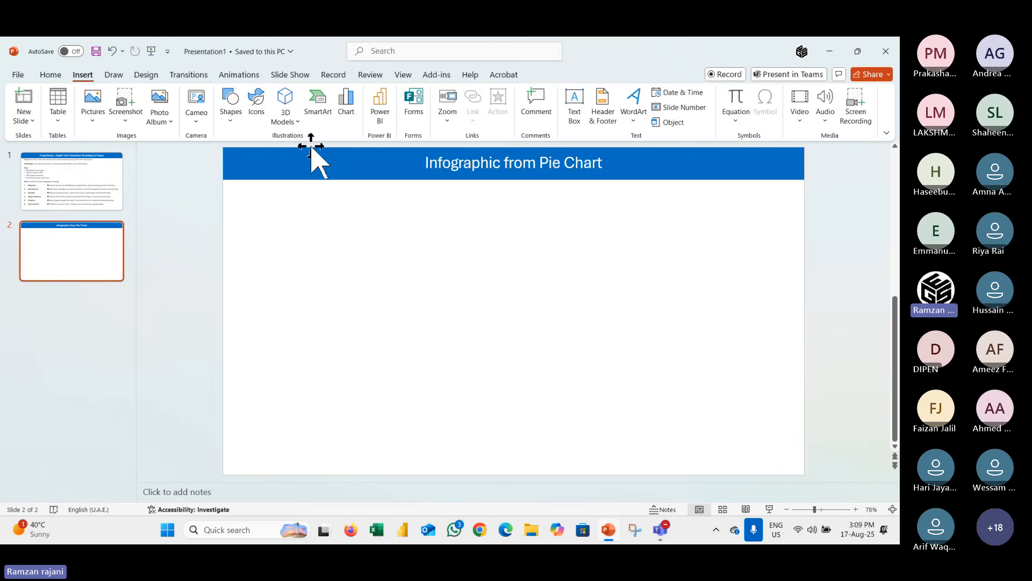
{"action": "left_click", "coordinate": [345, 99]}
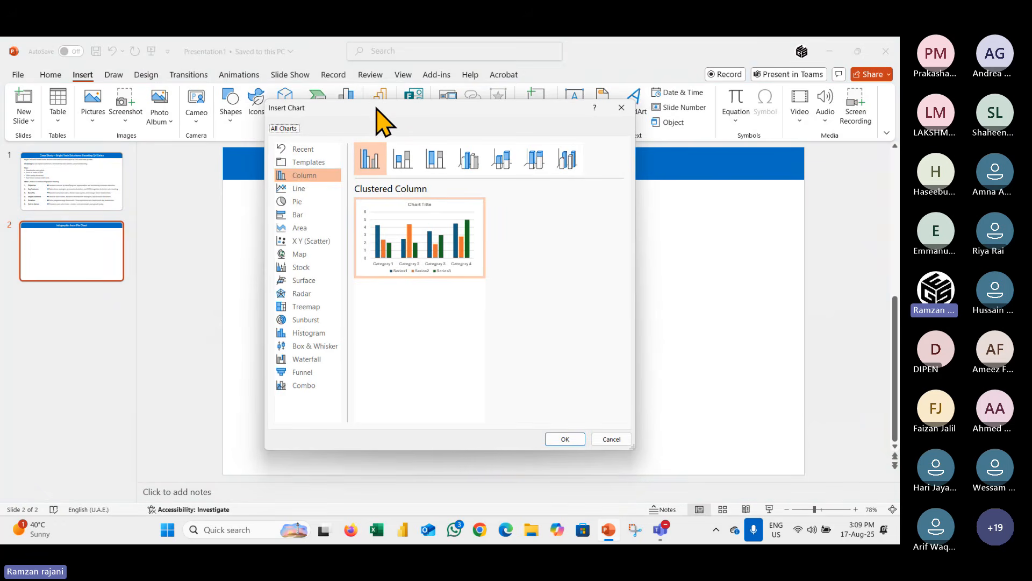
{"action": "left_click_drag", "start_coordinate": [376, 108], "coordinate": [411, 114]}
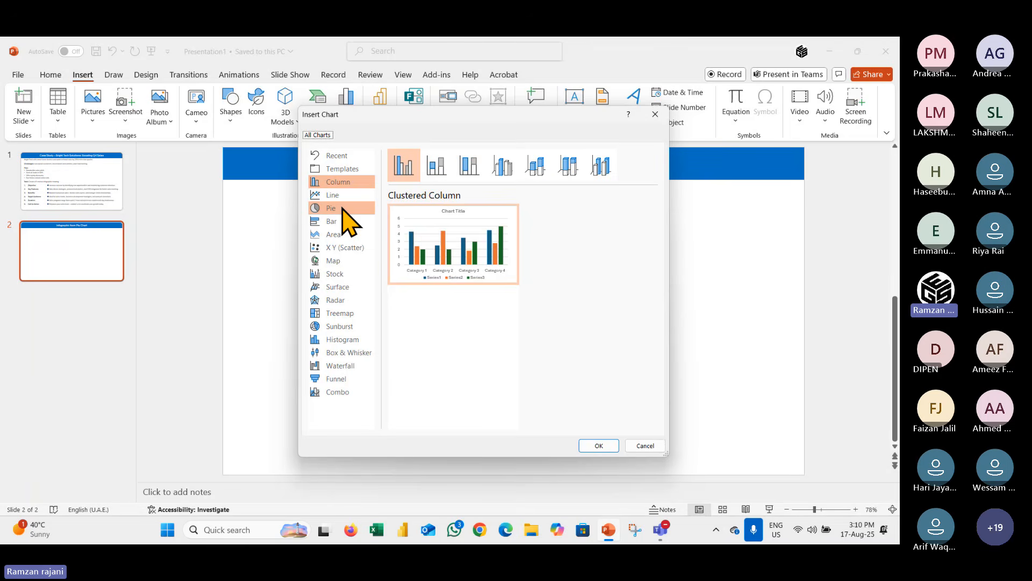
{"action": "left_click", "coordinate": [345, 212]}
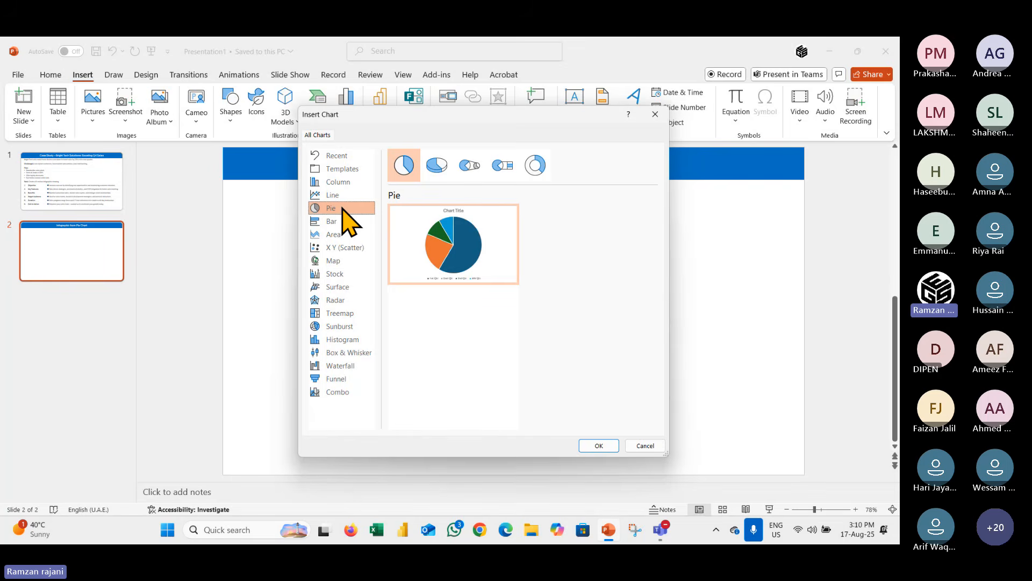
{"action": "key", "text": "Escape"}
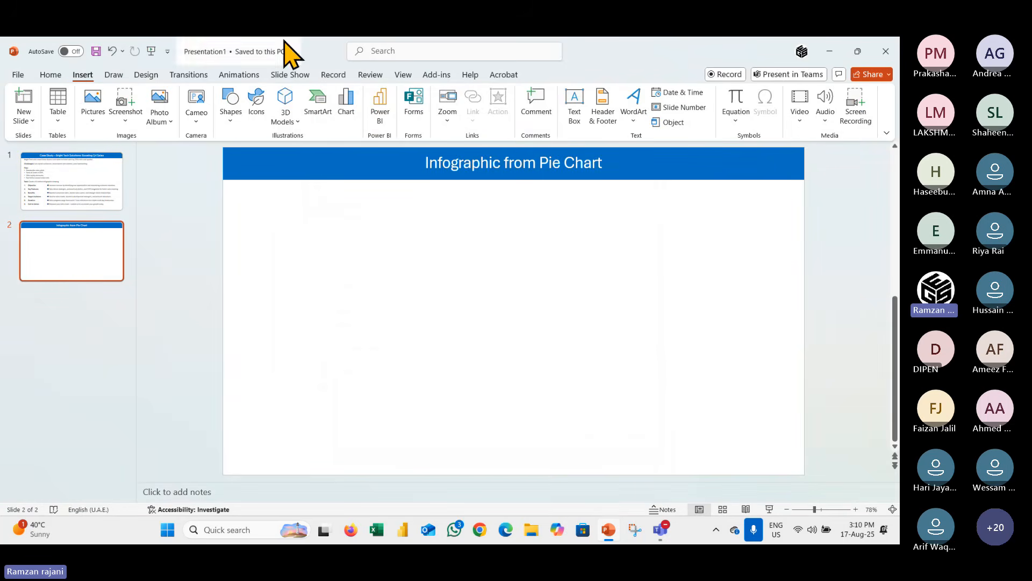
Insert a doughnut chart from the pie chart types on the second slide.
{"action": "left_click", "coordinate": [344, 105]}
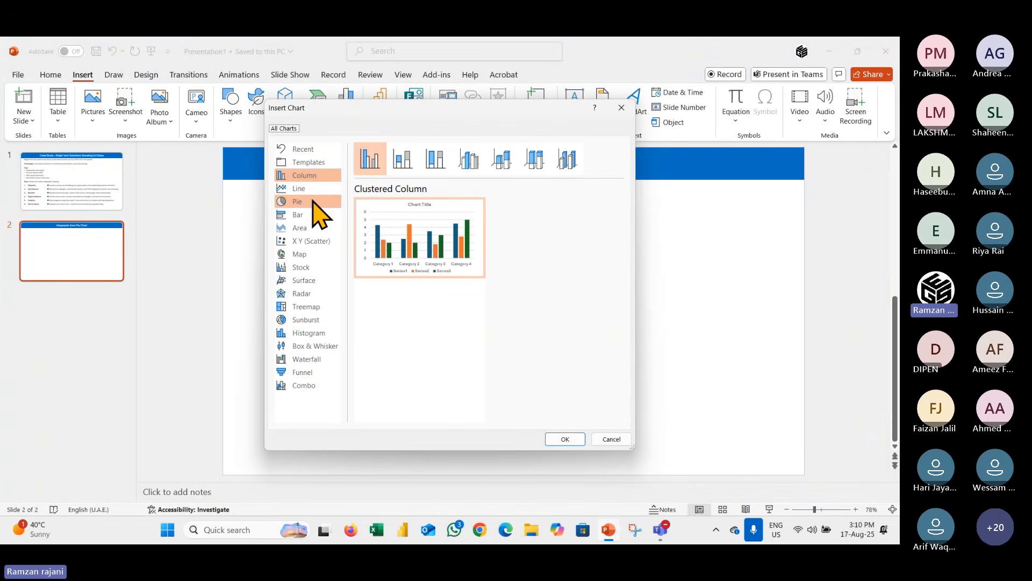
{"action": "left_click", "coordinate": [314, 203]}
{"action": "left_click", "coordinate": [503, 160]}
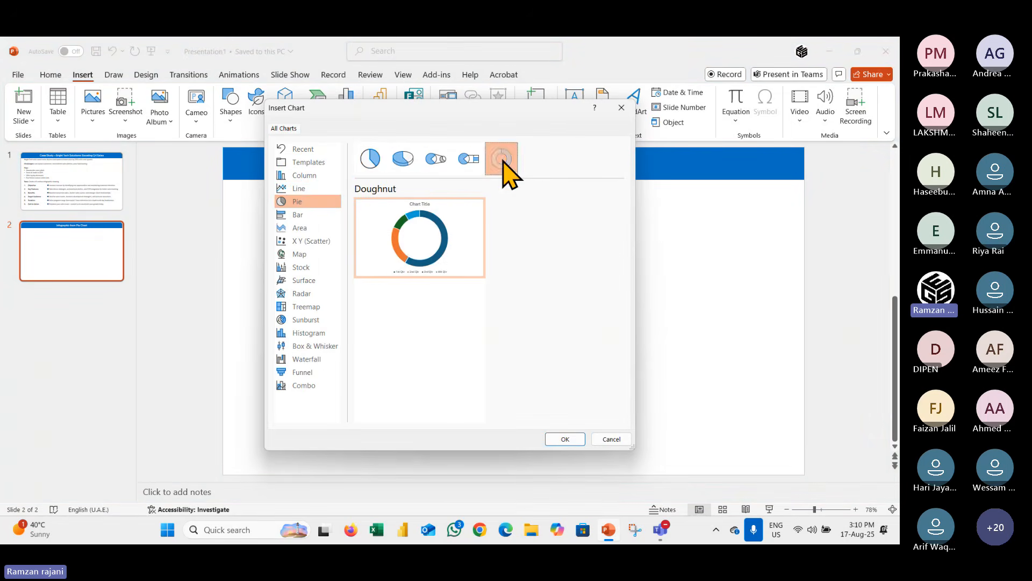
{"action": "left_click", "coordinate": [565, 438]}
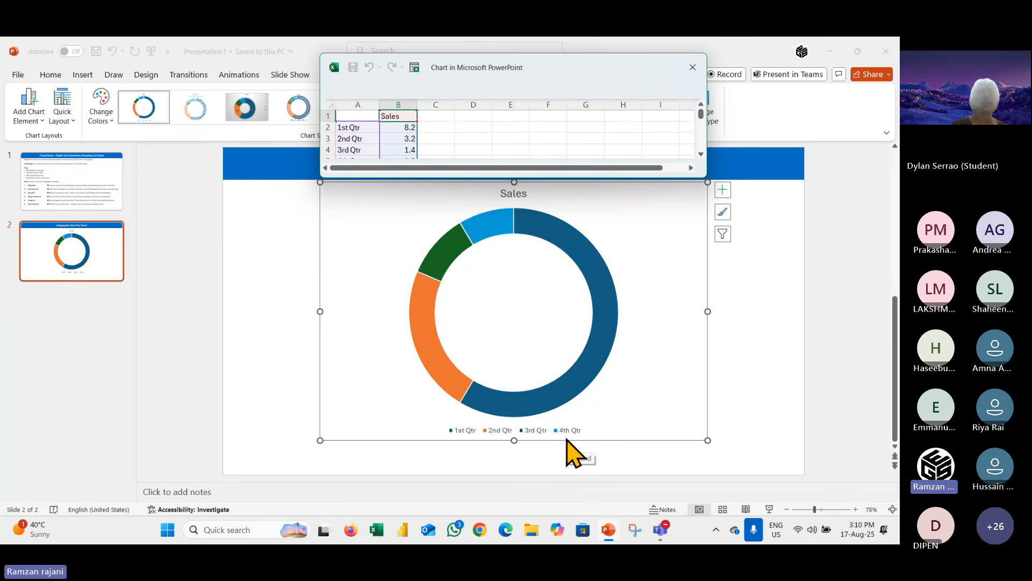
Enlarge the chart's data sheet and set the Sales values of all four quarters to 1.
{"action": "left_click_drag", "start_coordinate": [559, 65], "coordinate": [282, 69]}
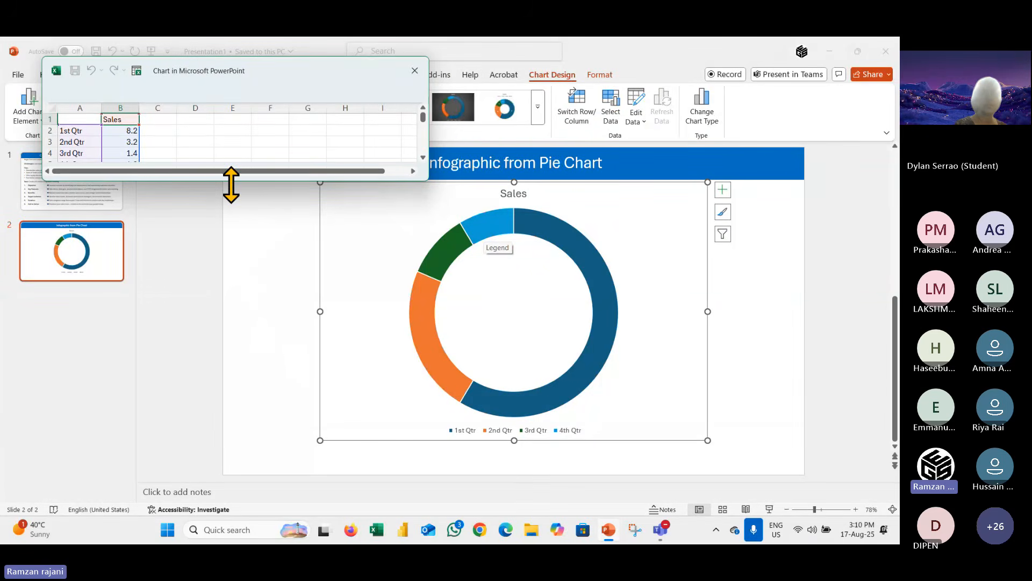
{"action": "left_click_drag", "start_coordinate": [232, 185], "coordinate": [233, 219]}
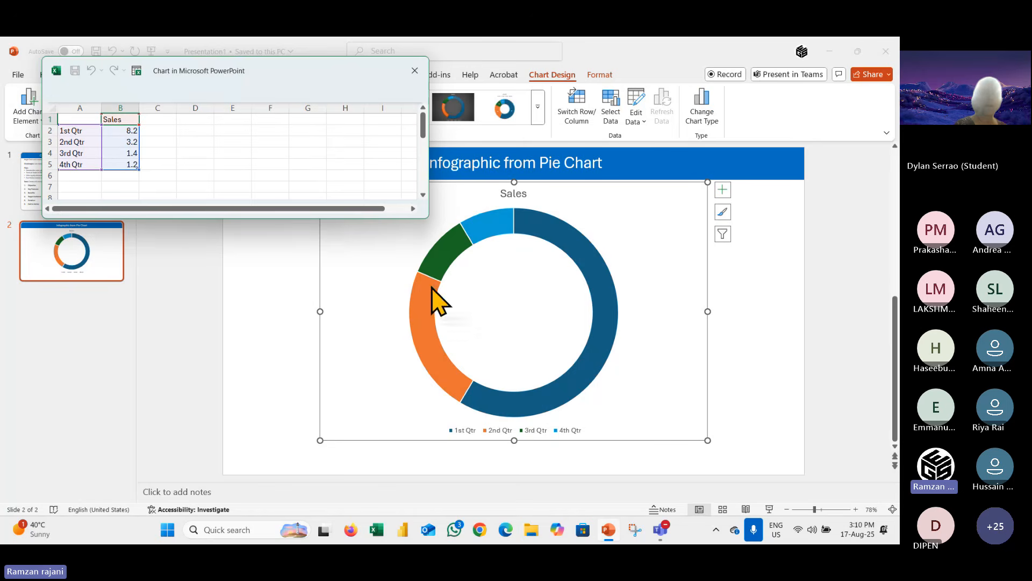
{"action": "left_click", "coordinate": [120, 132]}
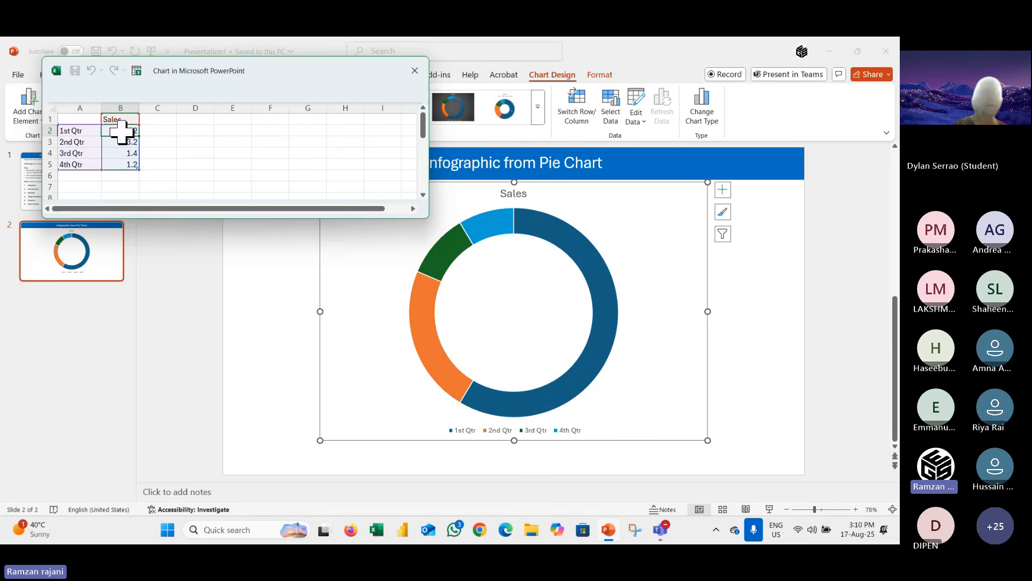
{"action": "type", "text": "1"}
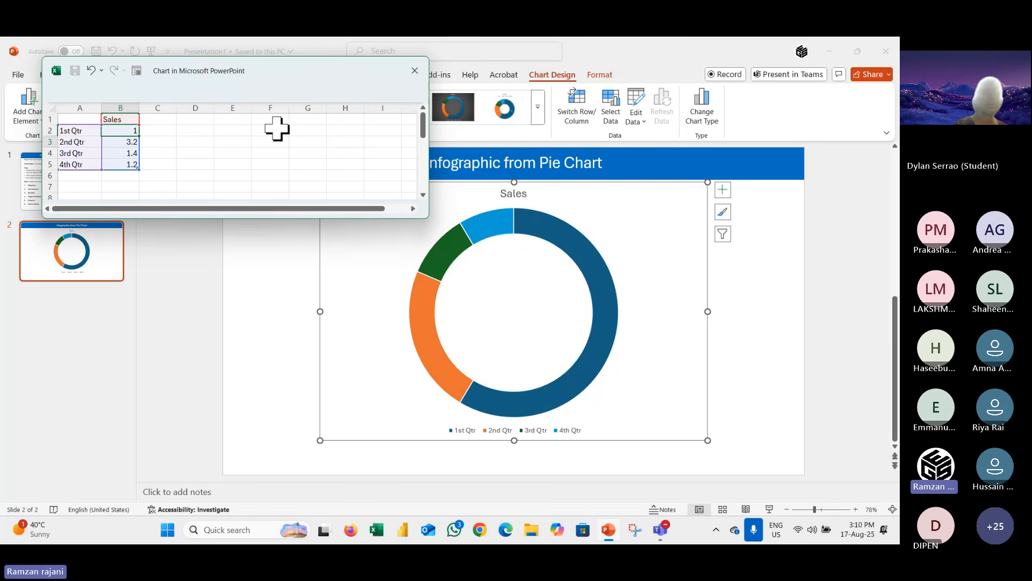
{"action": "key", "text": "Return"}
{"action": "type", "text": "1"}
{"action": "key", "text": "Return"}
{"action": "type", "text": "1"}
{"action": "key", "text": "Return"}
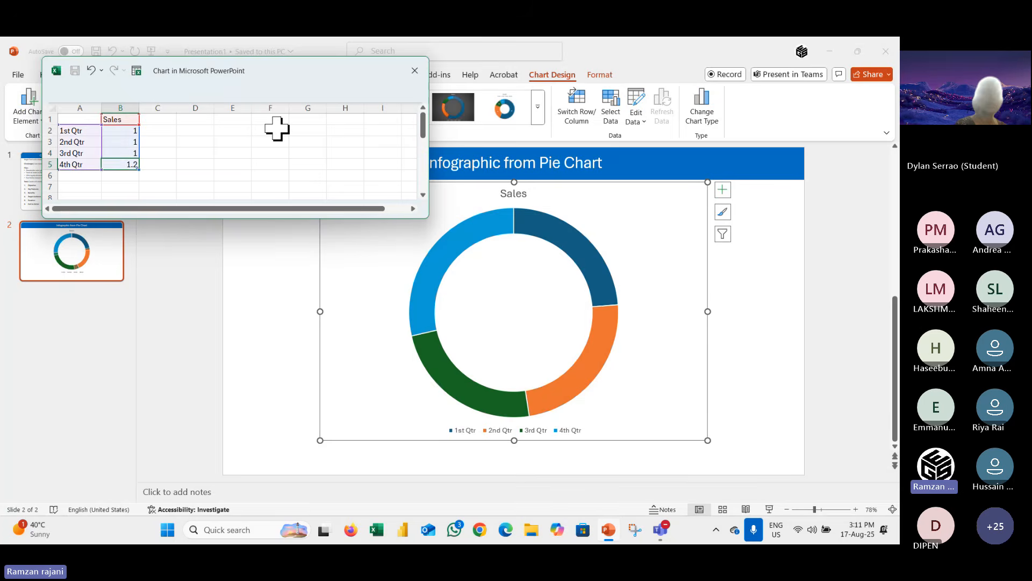
{"action": "type", "text": "1"}
{"action": "key", "text": "Return"}
Add two more Sales rows with value 1 below the 4th Qtr and close the chart's data sheet.
{"action": "type", "text": "1"}
{"action": "key", "text": "Return"}
{"action": "type", "text": "1"}
{"action": "key", "text": "Left"}
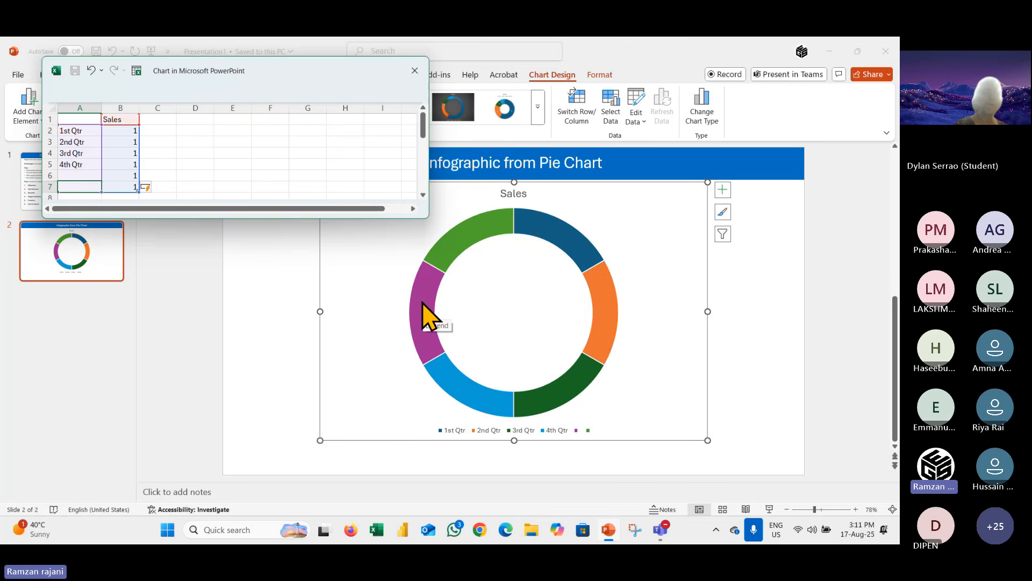
{"action": "left_click", "coordinate": [414, 70]}
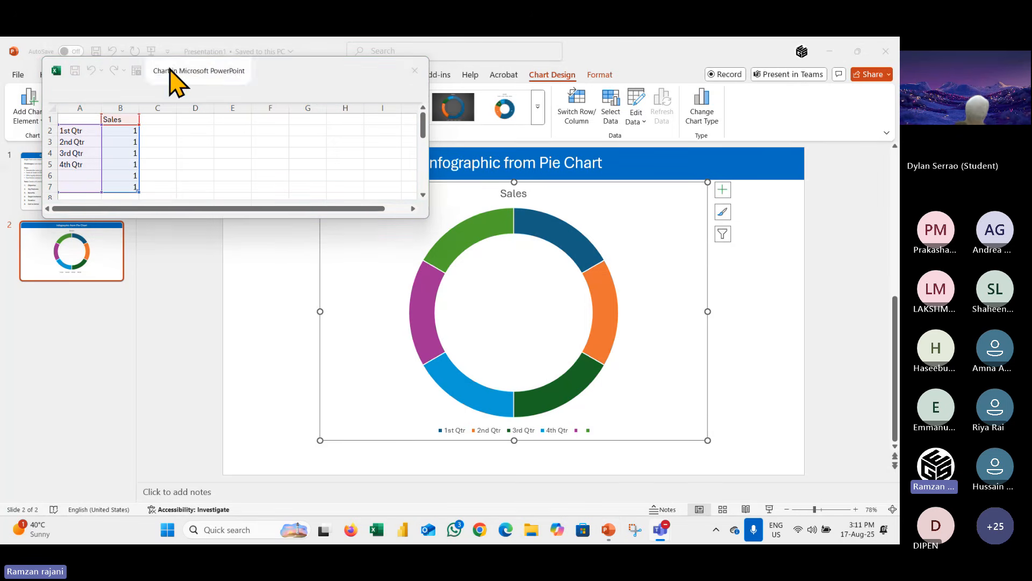
{"action": "left_click_drag", "start_coordinate": [172, 81], "coordinate": [225, 138]}
{"action": "left_click", "coordinate": [465, 130]}
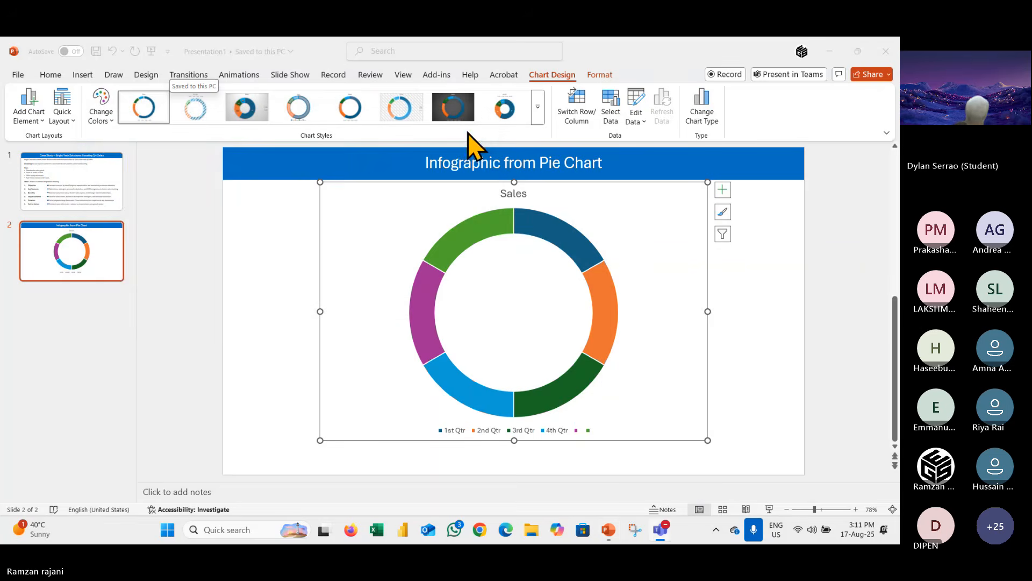
Go back to the case study slide that lists the six infographic sections.
{"action": "left_click", "coordinate": [101, 192]}
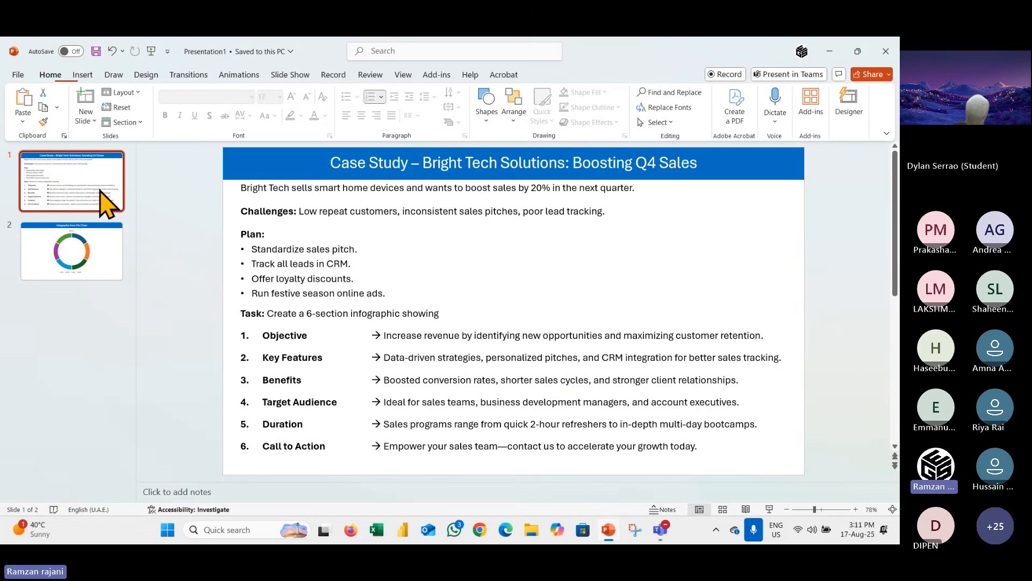